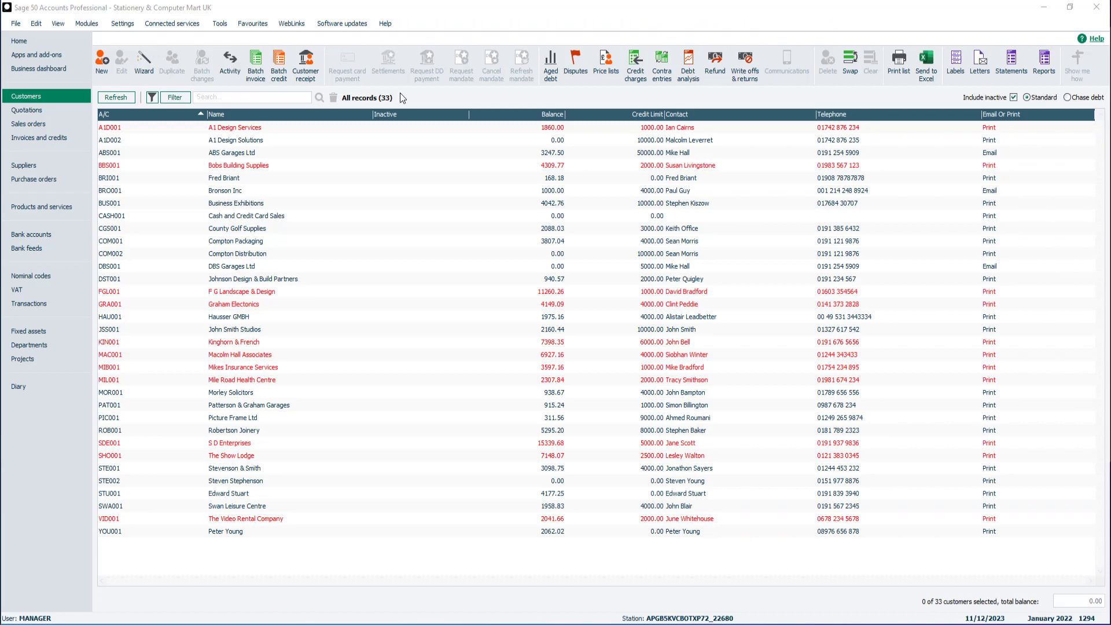
Step: Open a batch customer invoice and set DBS Garages Ltd, found by searching 'Peter', as the first line's account
left_click(255, 74)
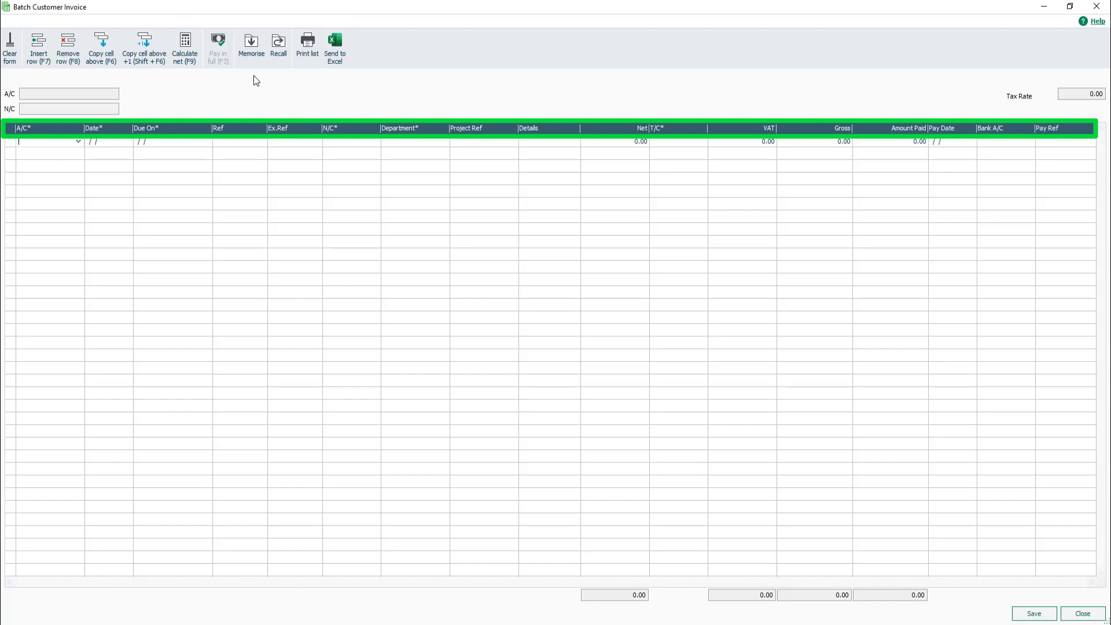
left_click(78, 140)
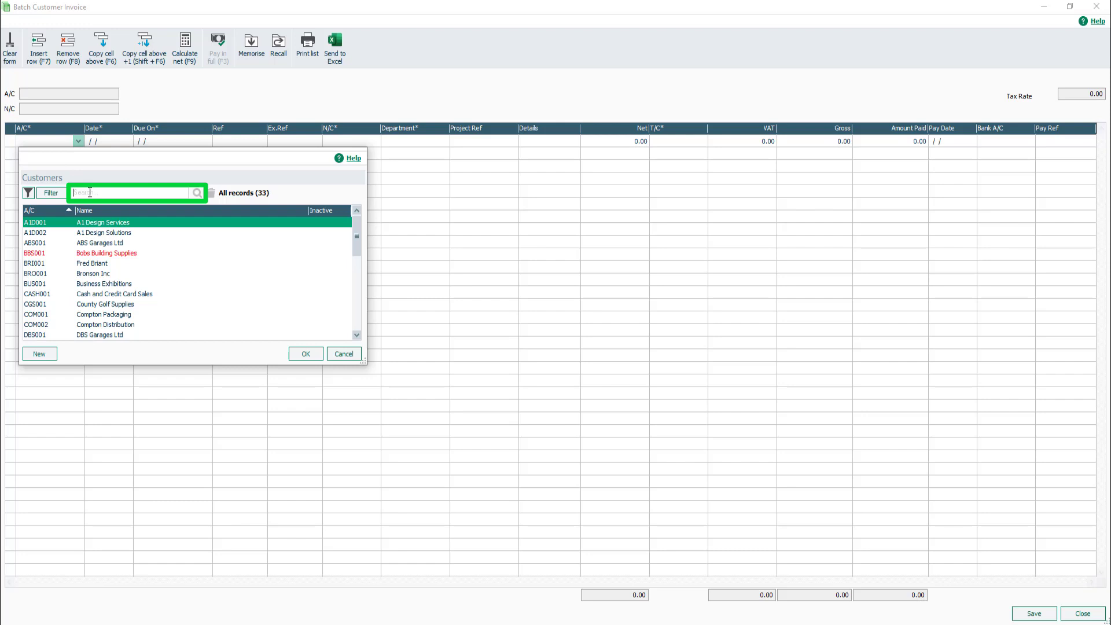
type("Peter")
left_click(197, 193)
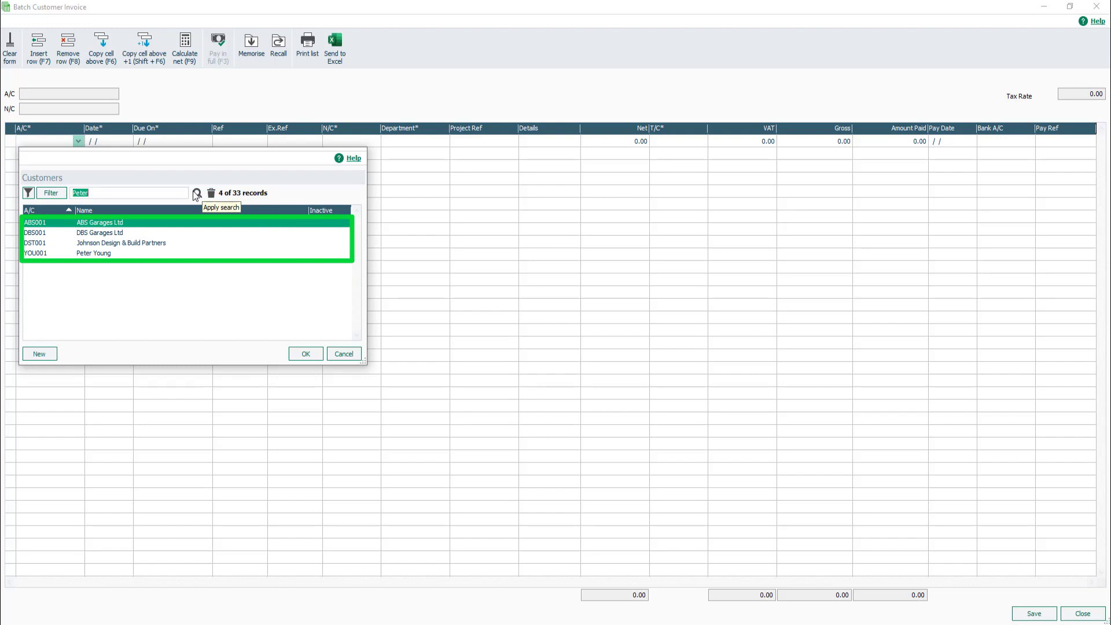
left_click(108, 232)
left_click(302, 354)
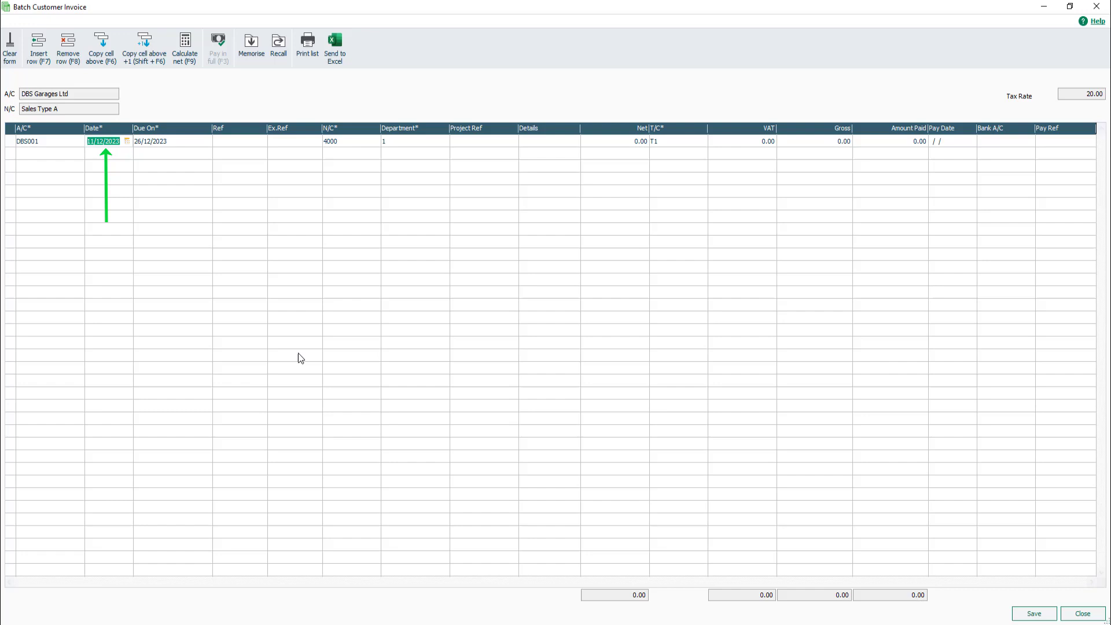
Step: Set the program date to 1 December 2023 so the invoice line is dated 01/12/2023
left_click(127, 141)
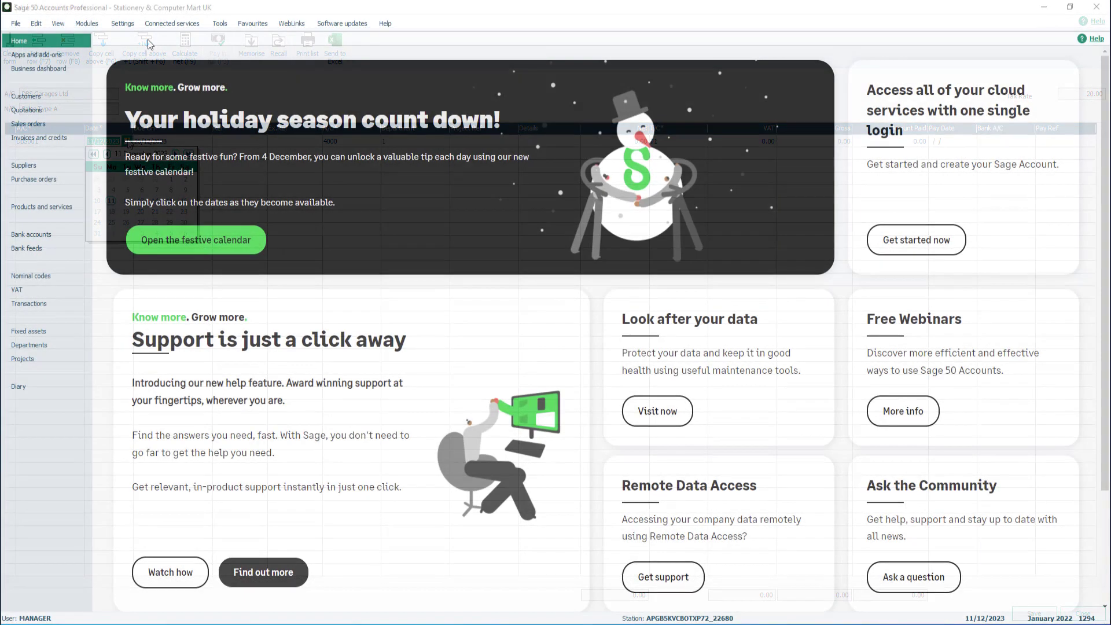
left_click(122, 24)
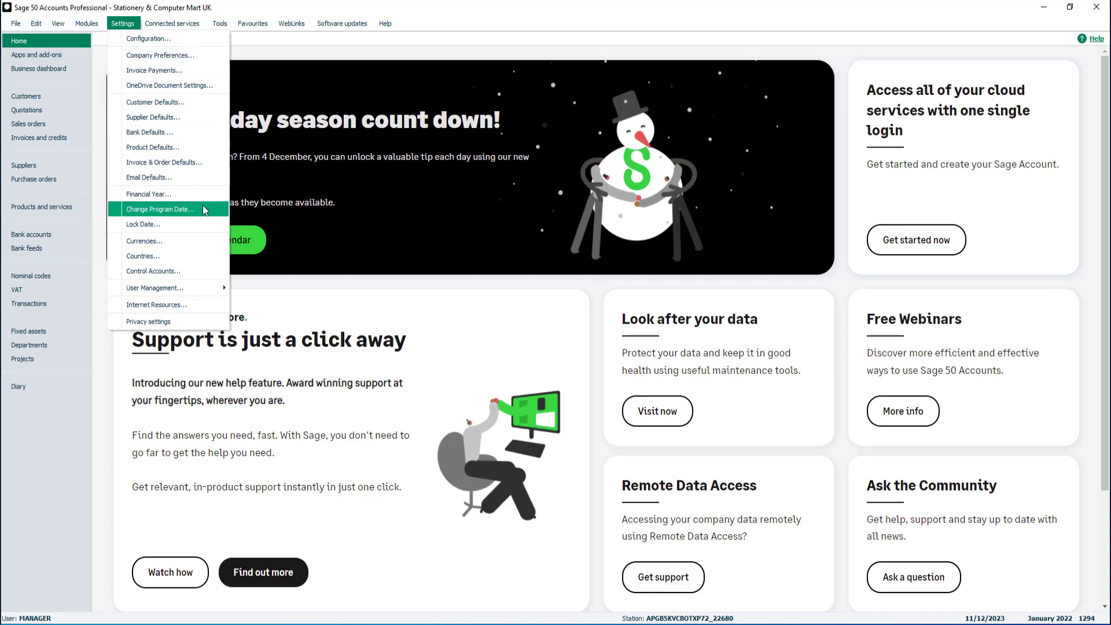
left_click(160, 209)
left_click(612, 343)
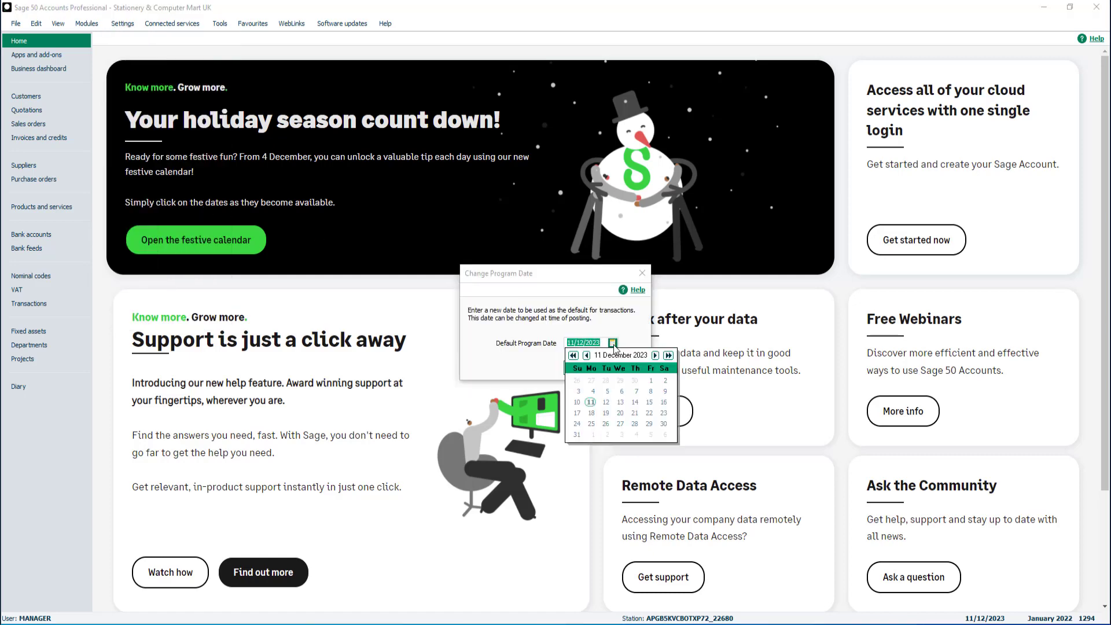
left_click(649, 382)
left_click(582, 367)
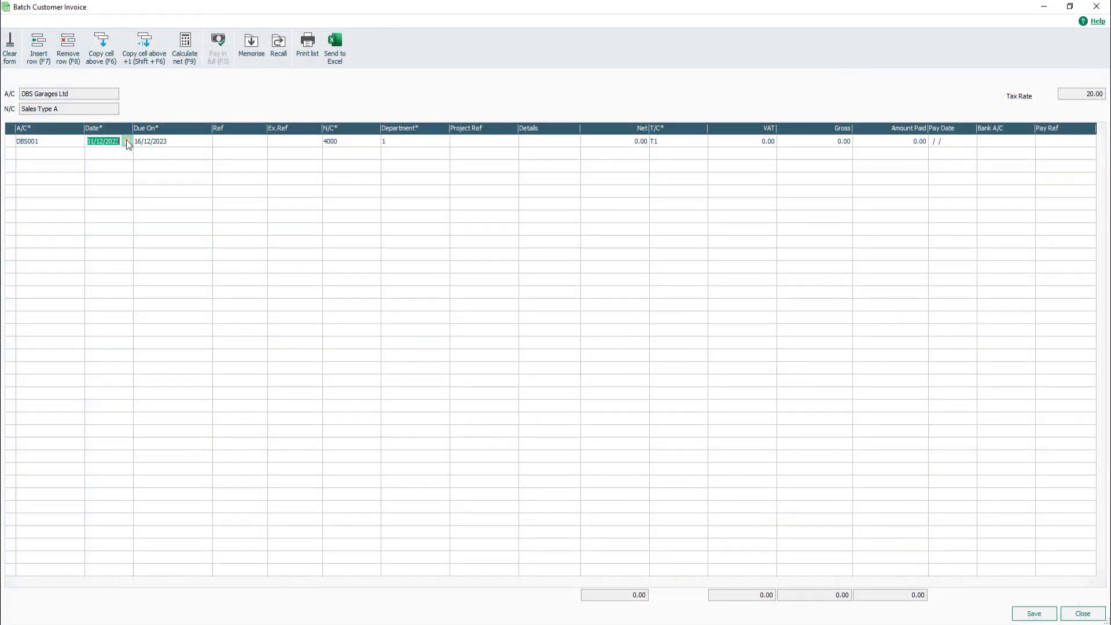
Step: Keep the 16/12/2023 due date and fill in Ref 115 and Ex.Ref DBS-47 on the line
left_click(206, 143)
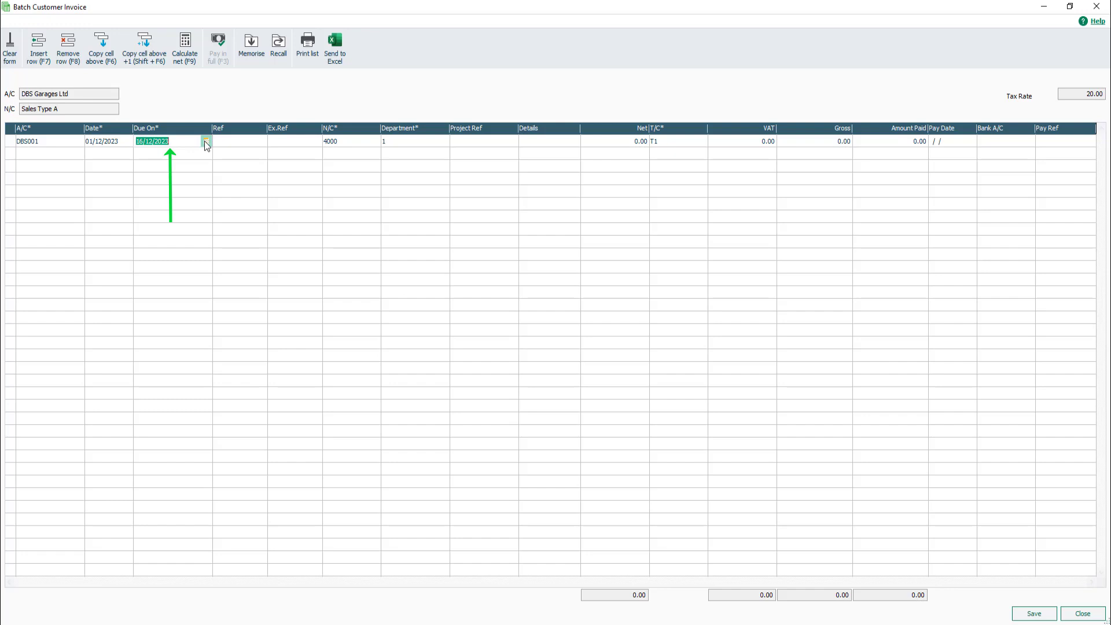
left_click(206, 141)
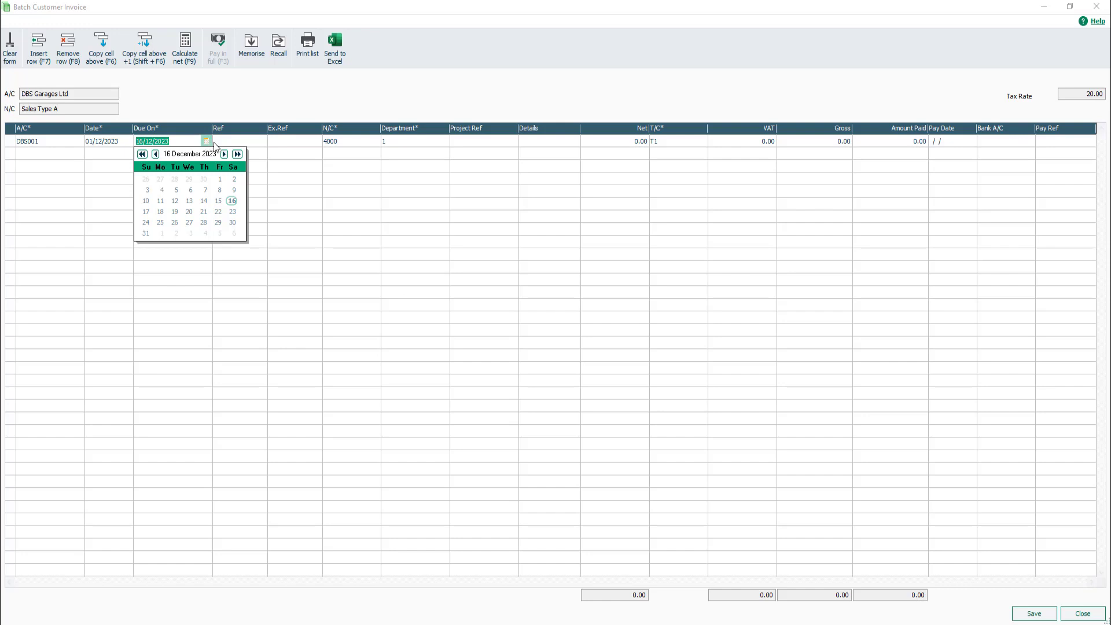
left_click(222, 143)
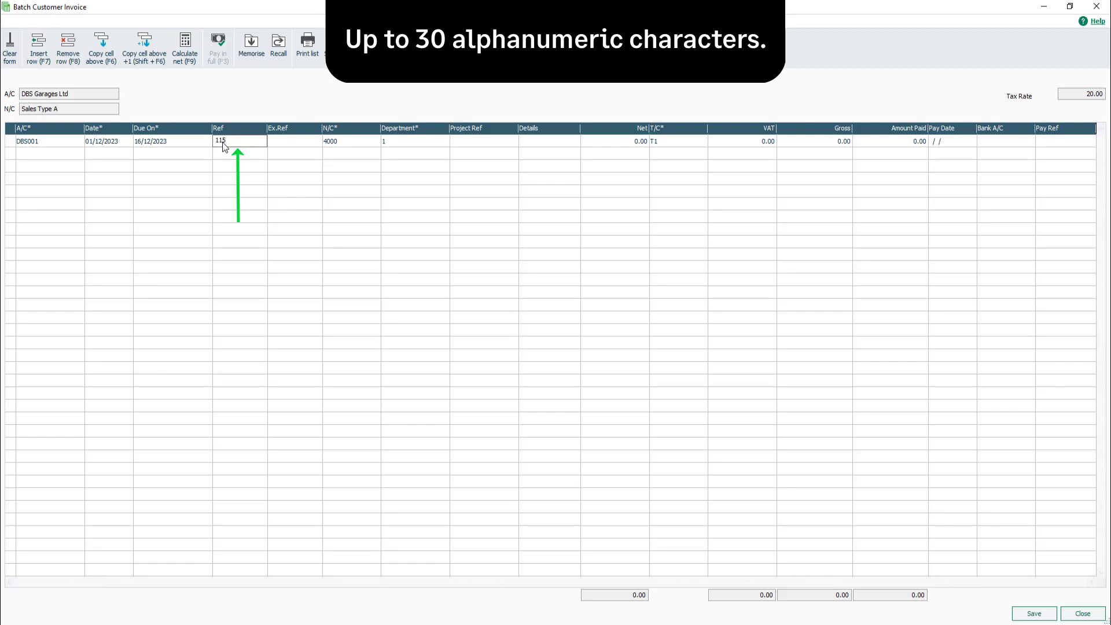
left_click(282, 140)
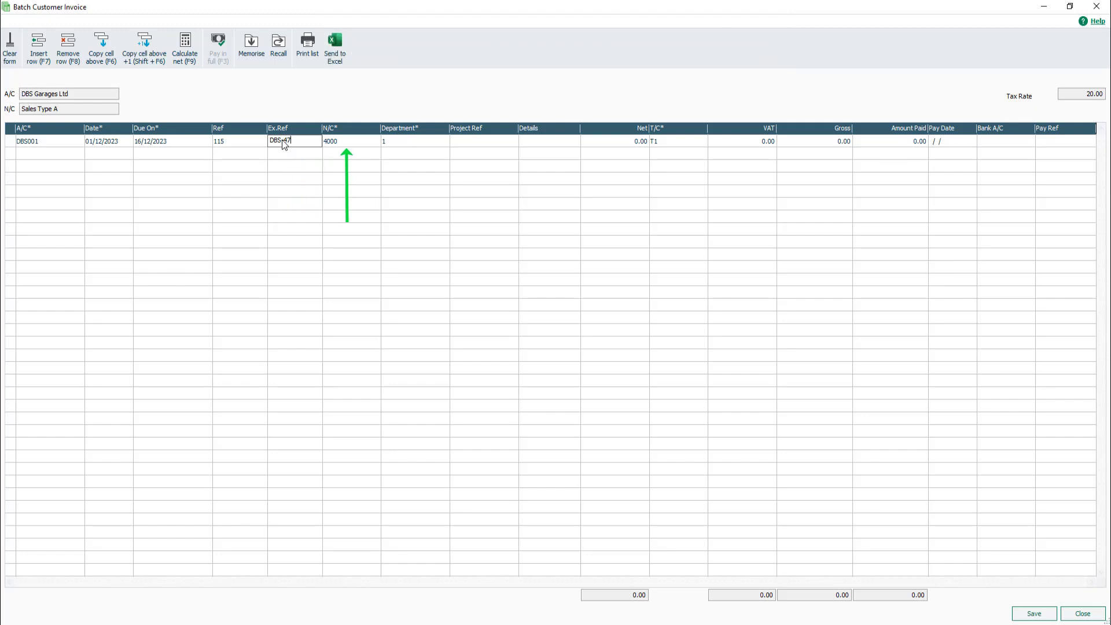
left_click(360, 140)
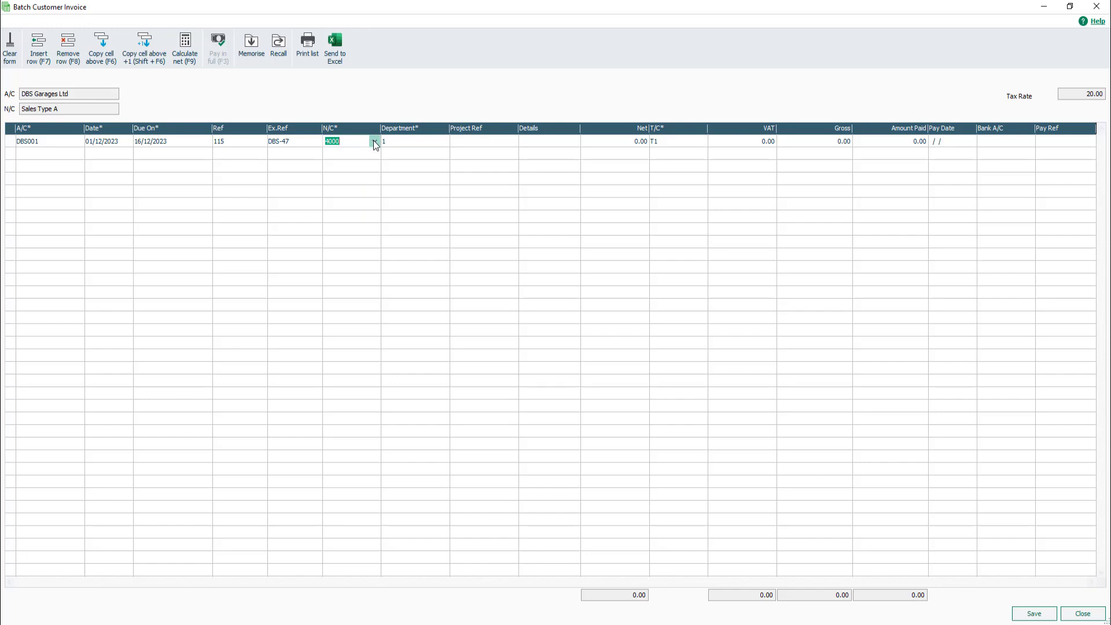
left_click(374, 142)
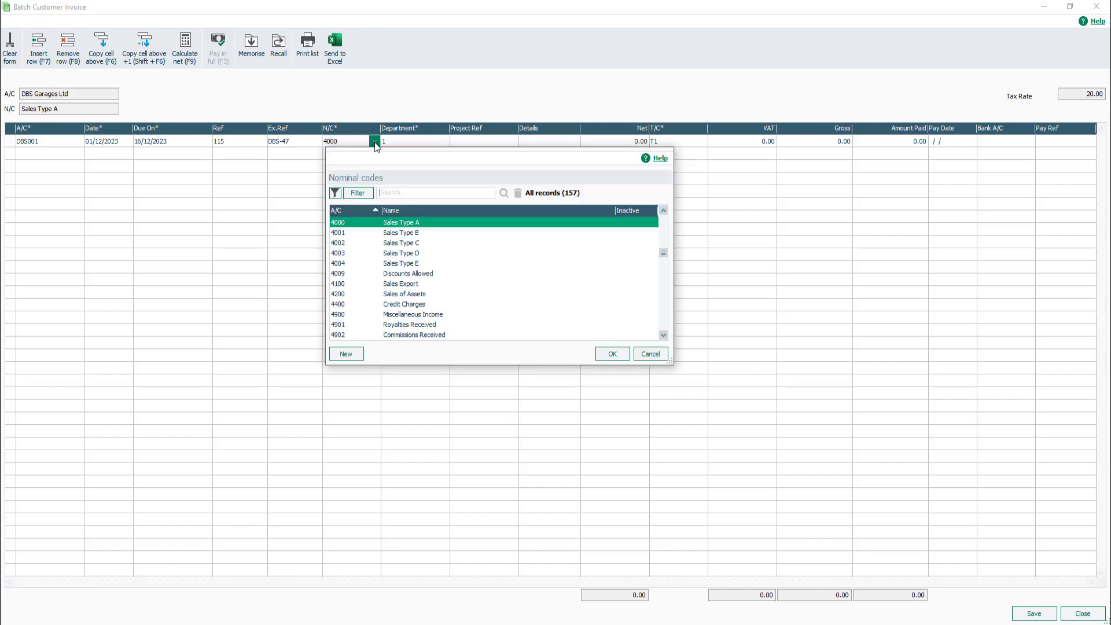
left_click(374, 143)
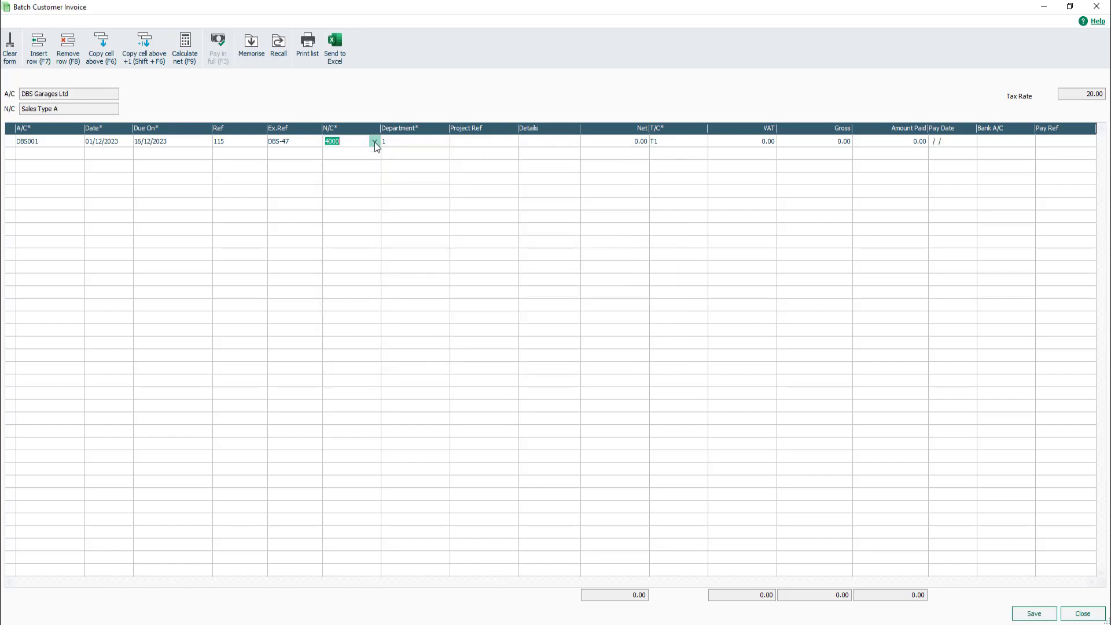
left_click(421, 140)
left_click(443, 141)
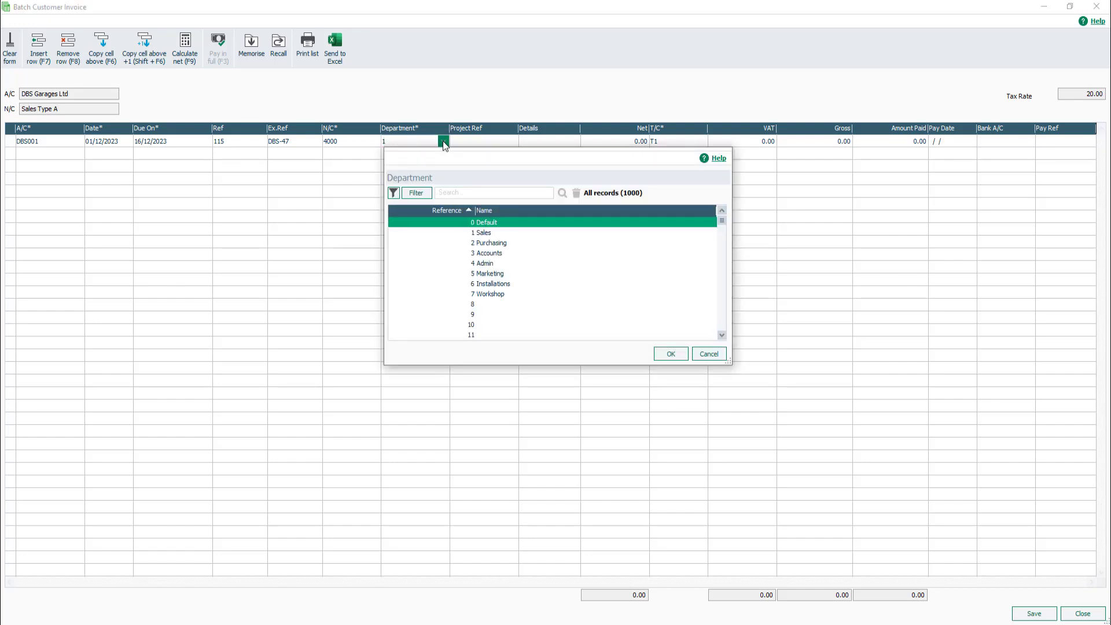
left_click(442, 141)
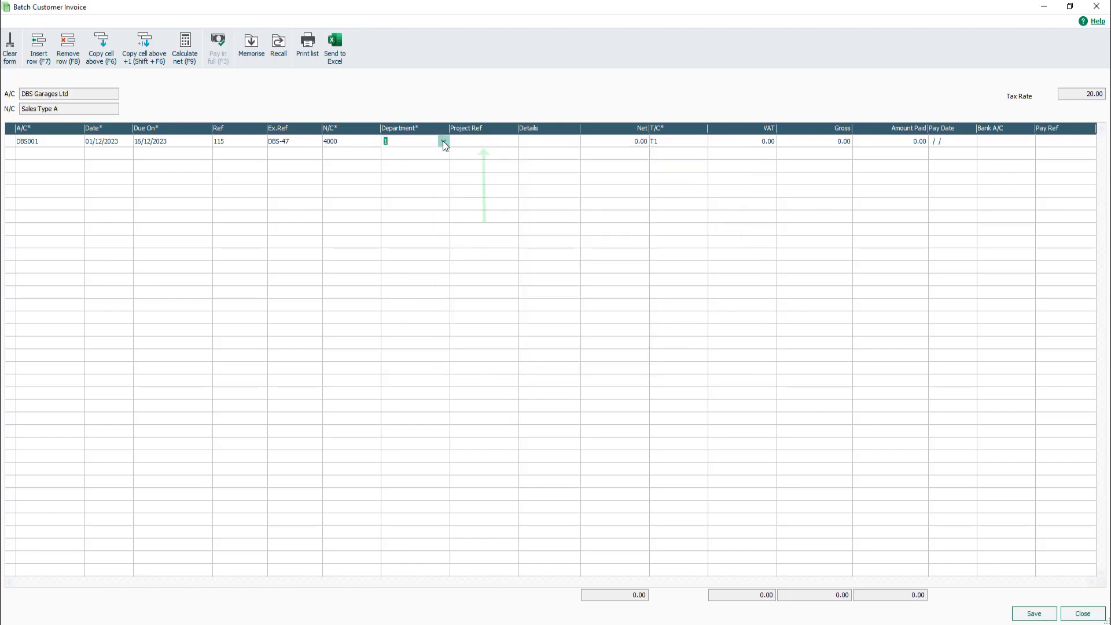
left_click(505, 143)
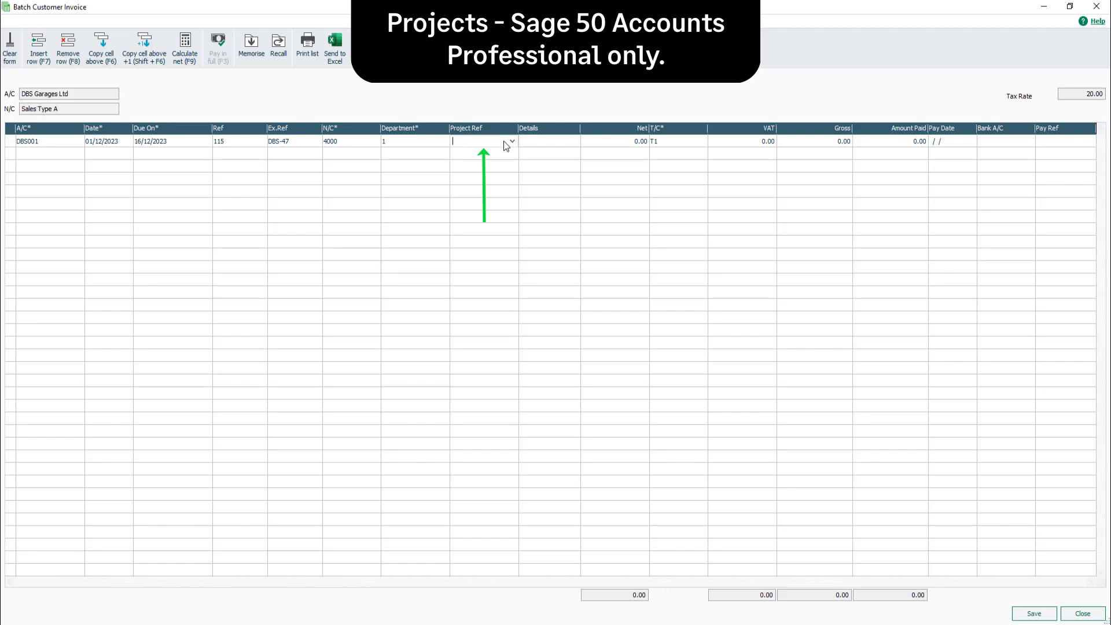
left_click(513, 141)
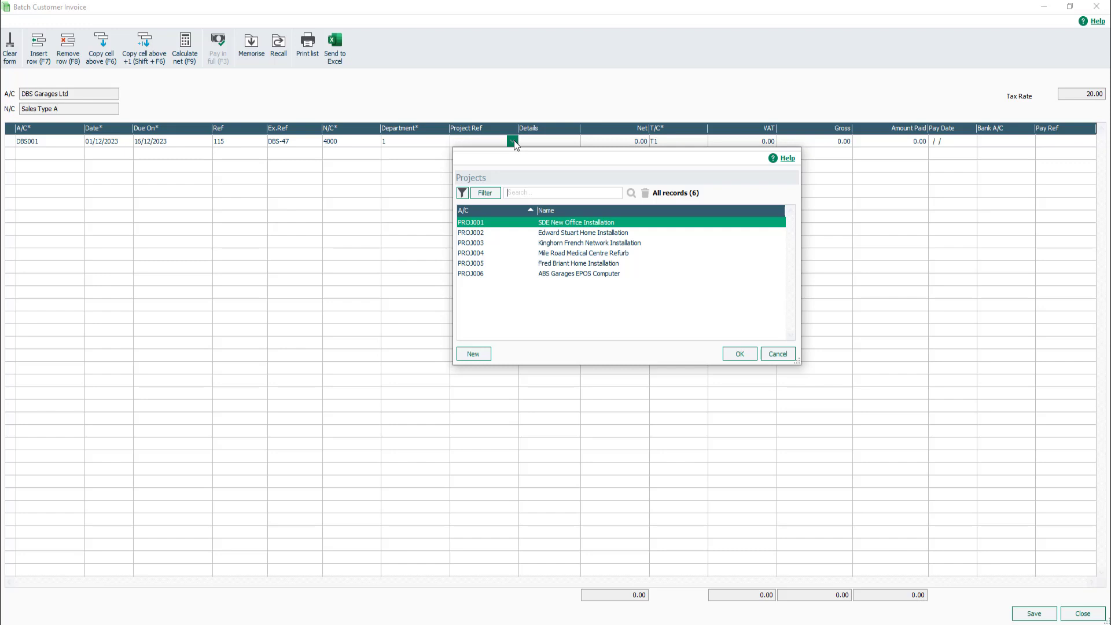
key("Escape")
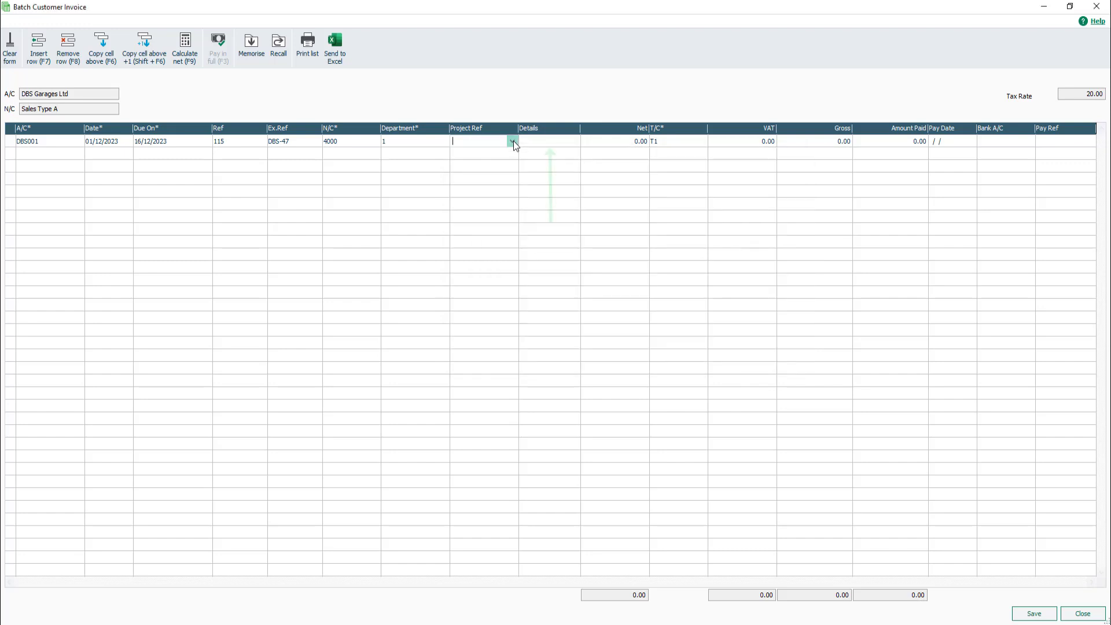
Step: Enter 'Goods' as the details and 1000 net at tax code T1, giving 200.00 VAT
left_click(549, 143)
type("Goods")
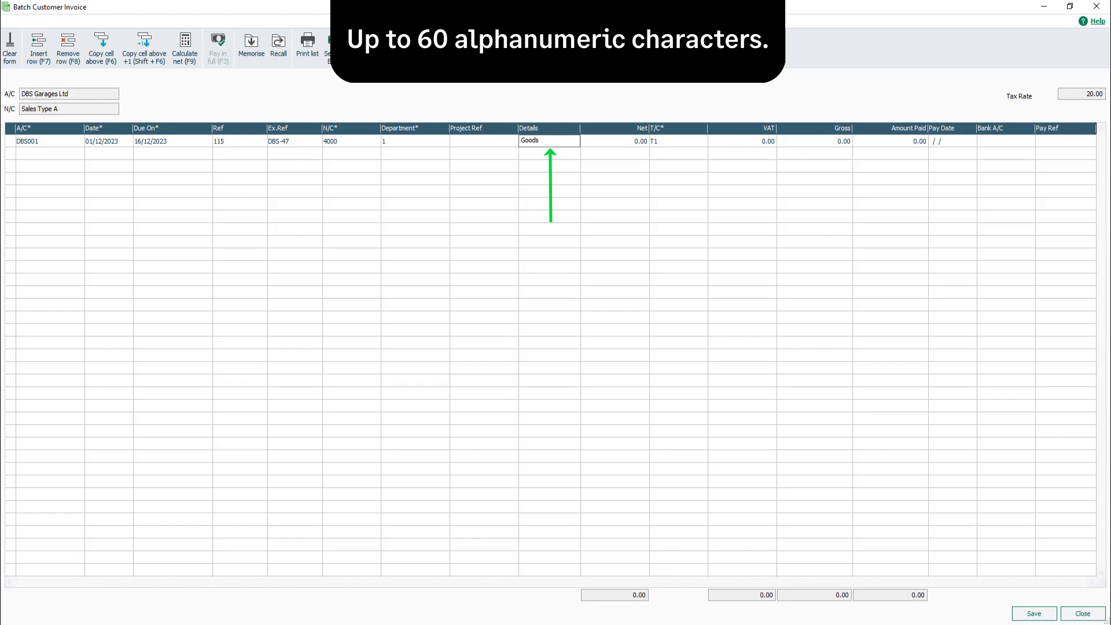
left_click(616, 145)
type("1000")
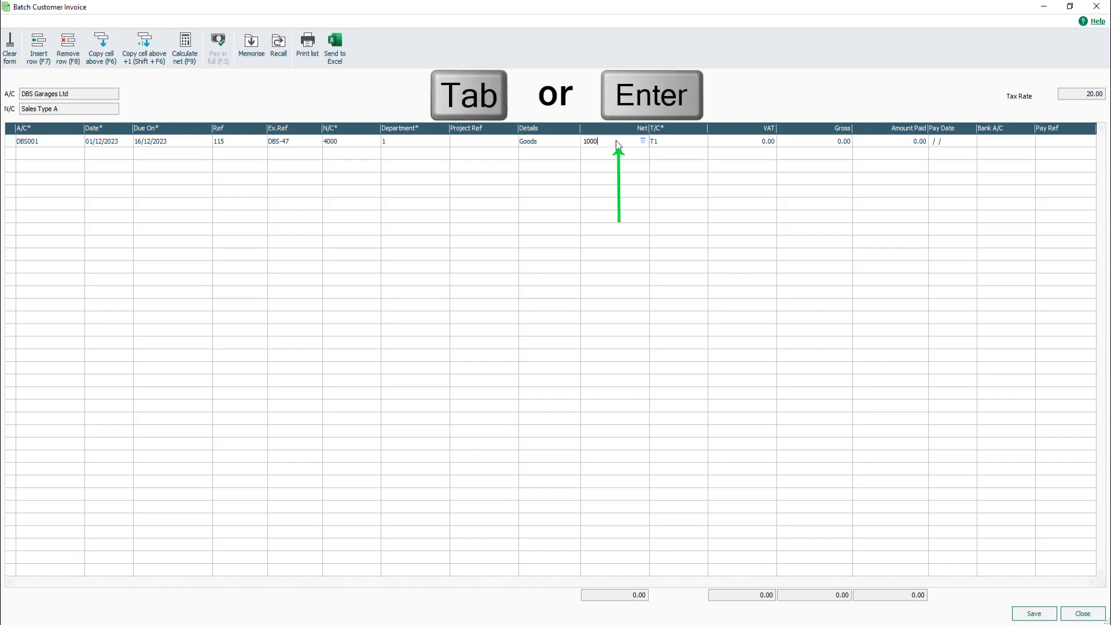
key("Tab")
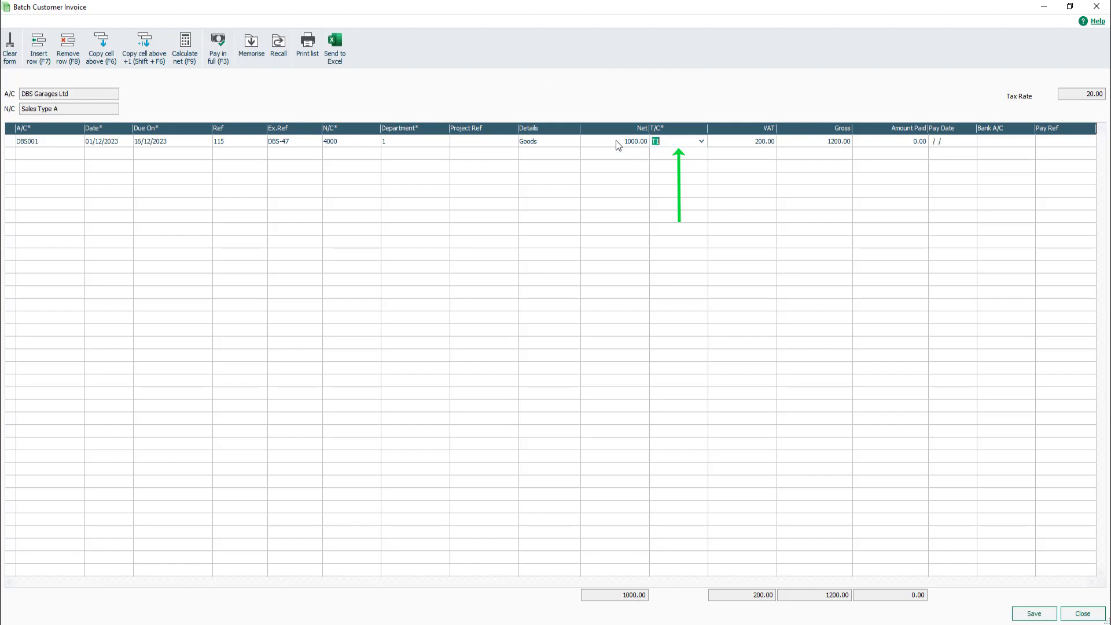
left_click(701, 141)
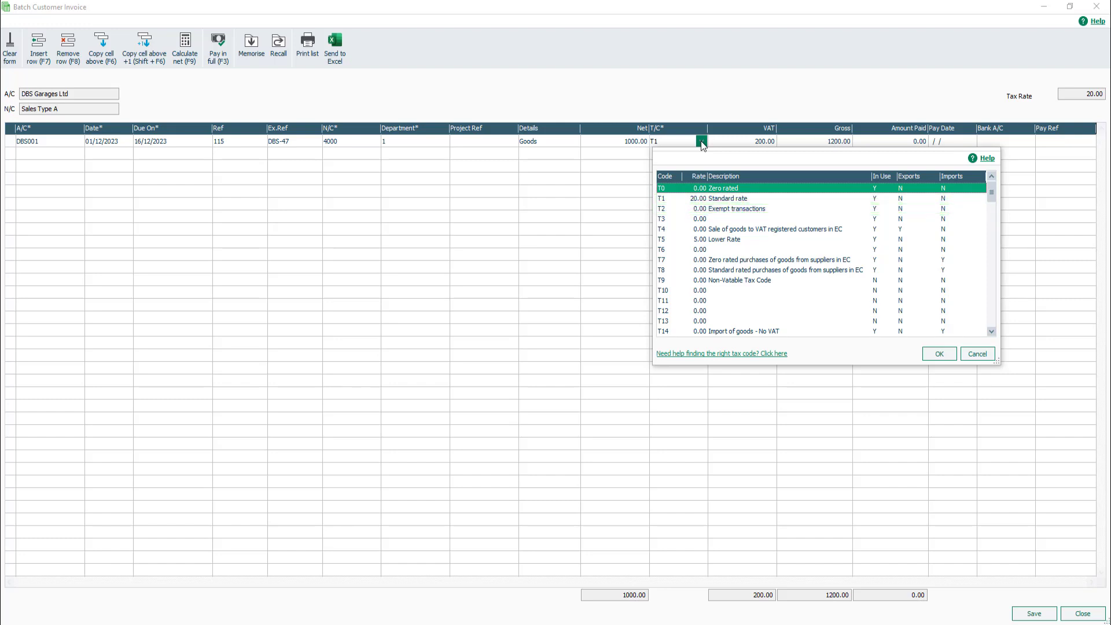
left_click(701, 141)
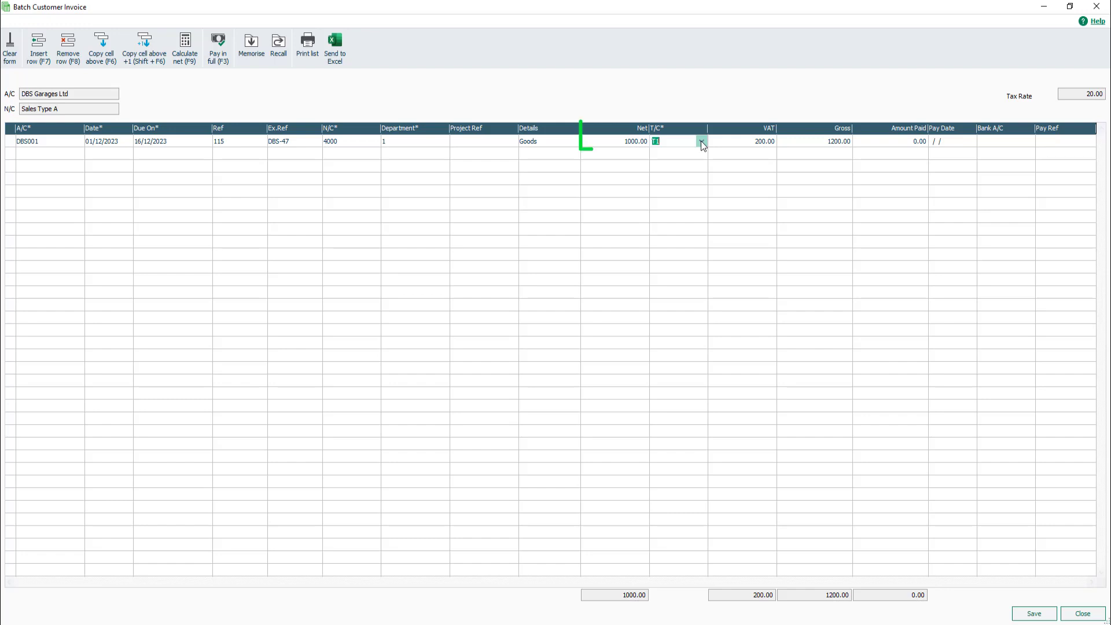
Step: Recalculate the 1000.00 as gross, splitting it into 833.33 net and 166.67 VAT
left_click(600, 141)
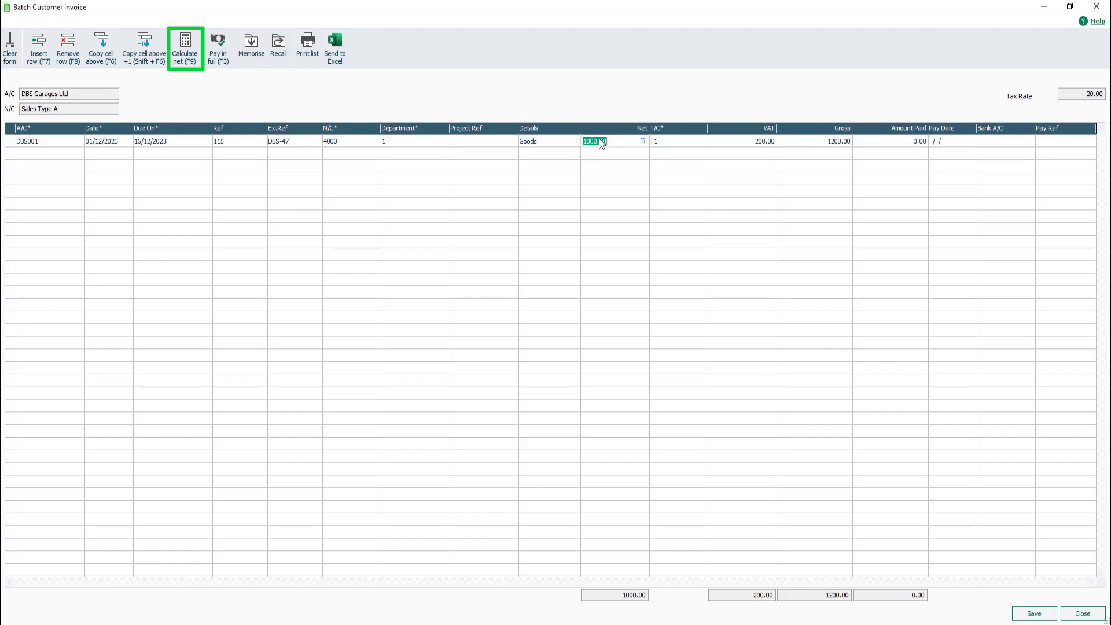
key("F9")
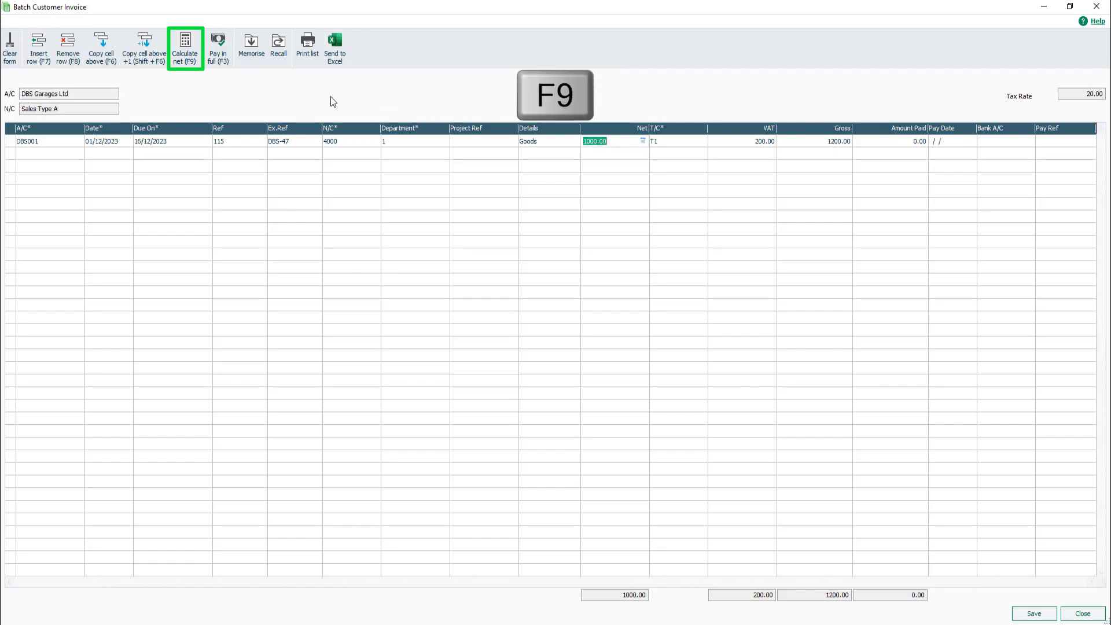
left_click(185, 58)
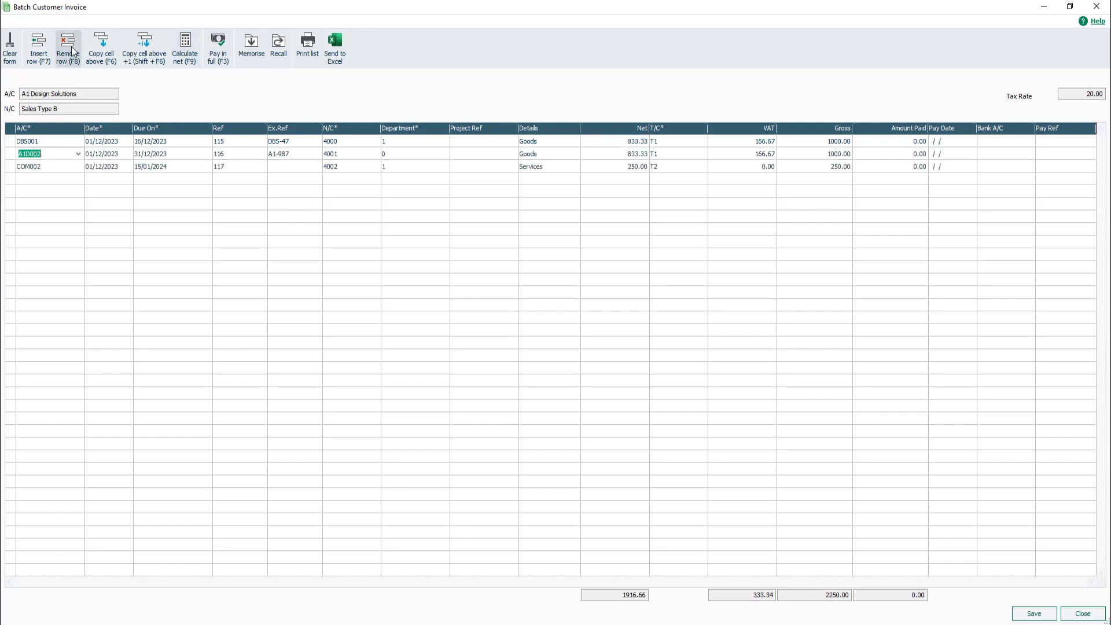
Step: Save the three-invoice batch, leaving the Batch Customer Invoice form empty with zero totals
left_click(1034, 614)
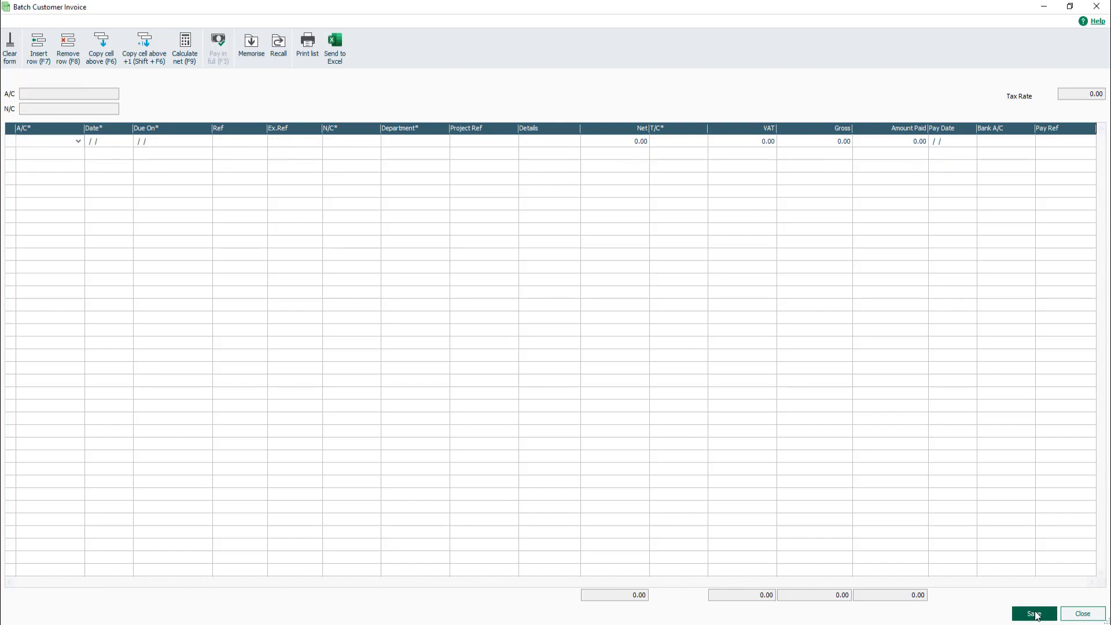